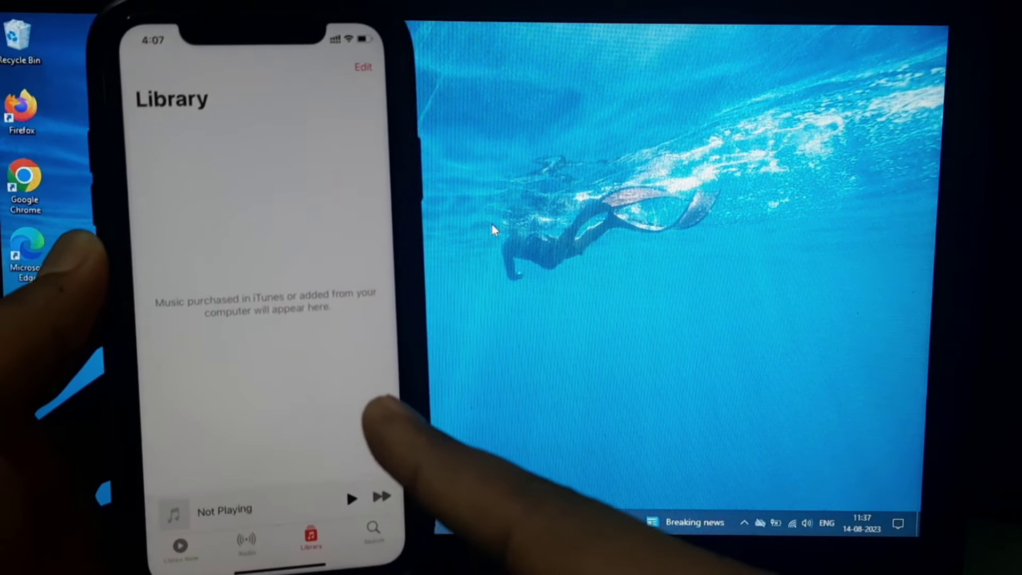
Bring up the Windows search panel from the taskbar
{"action": "left_click", "coordinate": [108, 523]}
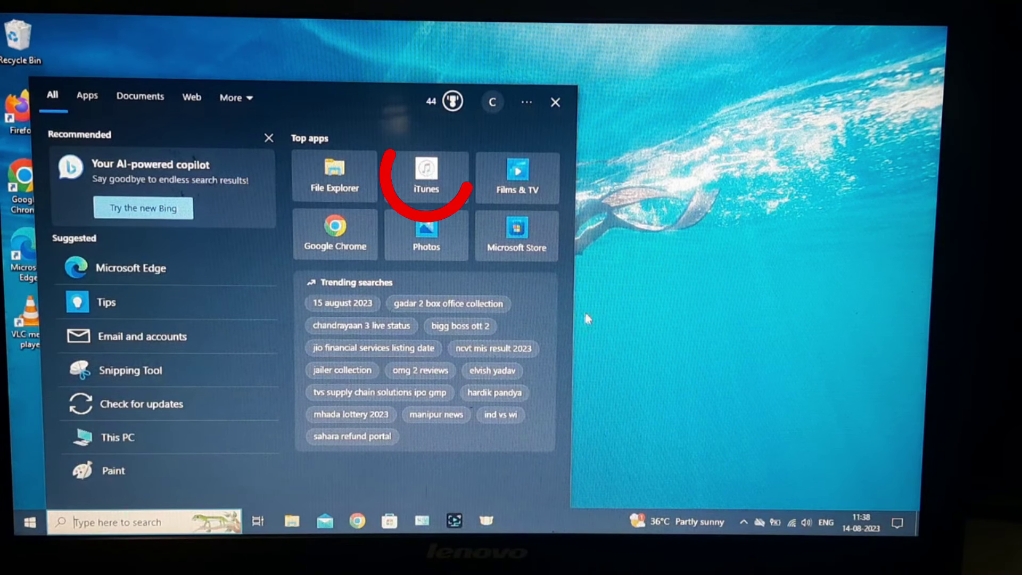
Launch iTunes from the Top apps list
{"action": "left_click", "coordinate": [427, 175]}
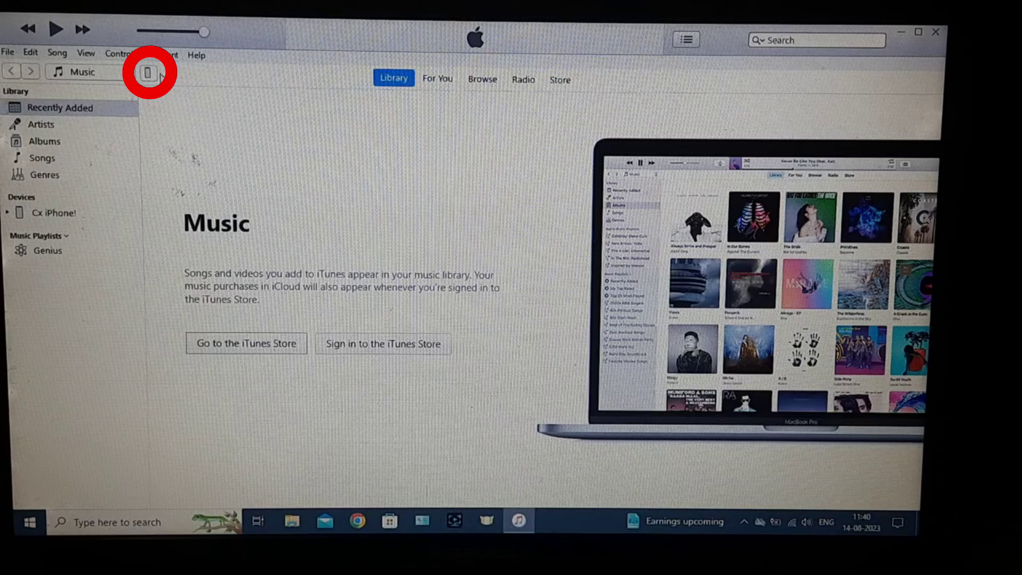
Enable 'Sync with this iPhone over Wi-Fi' on the iPhone summary and apply it
{"action": "left_click", "coordinate": [151, 74]}
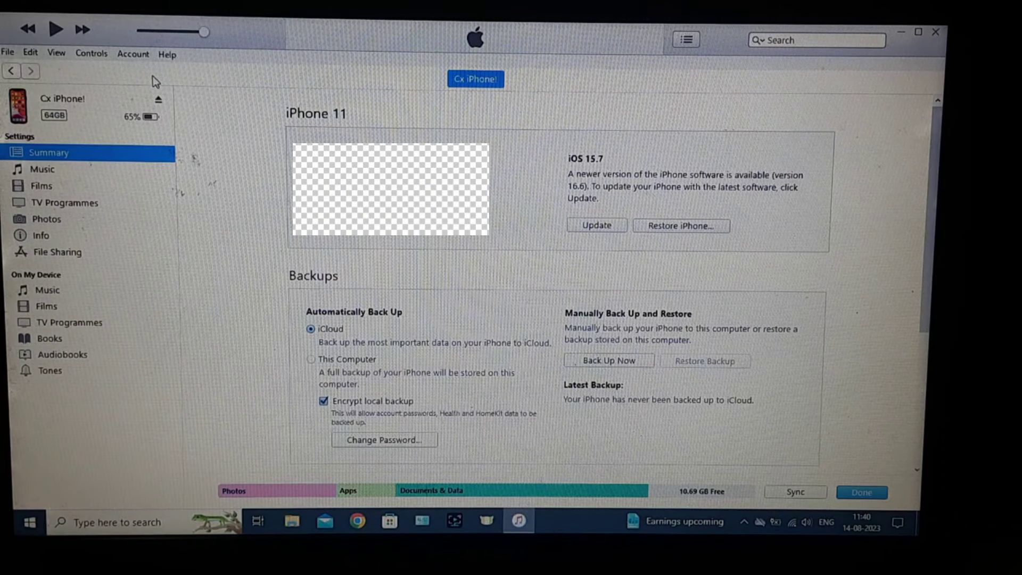
{"action": "scroll", "coordinate": [391, 354], "scroll_direction": "down", "scroll_amount": 3}
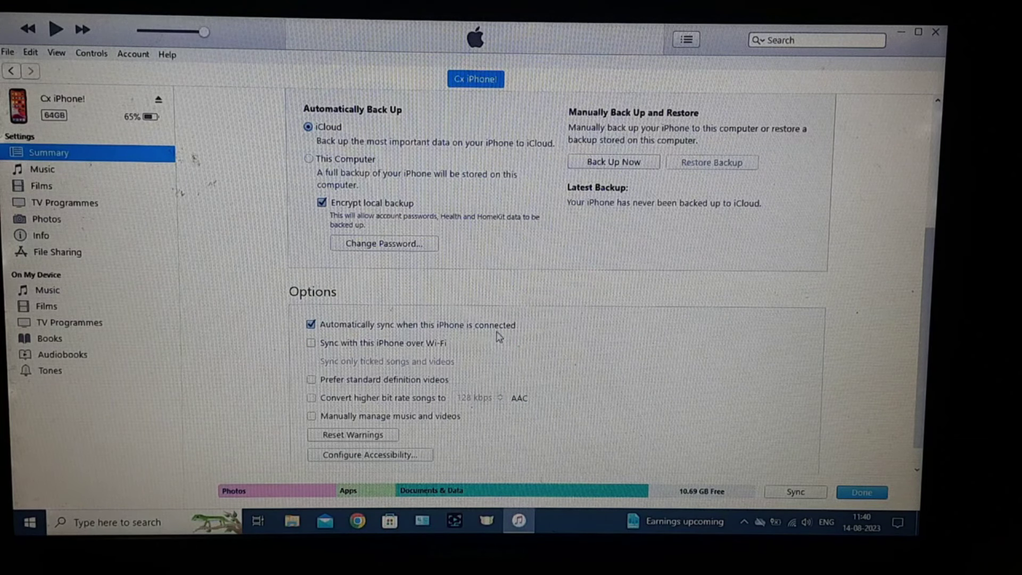
{"action": "left_click", "coordinate": [310, 345]}
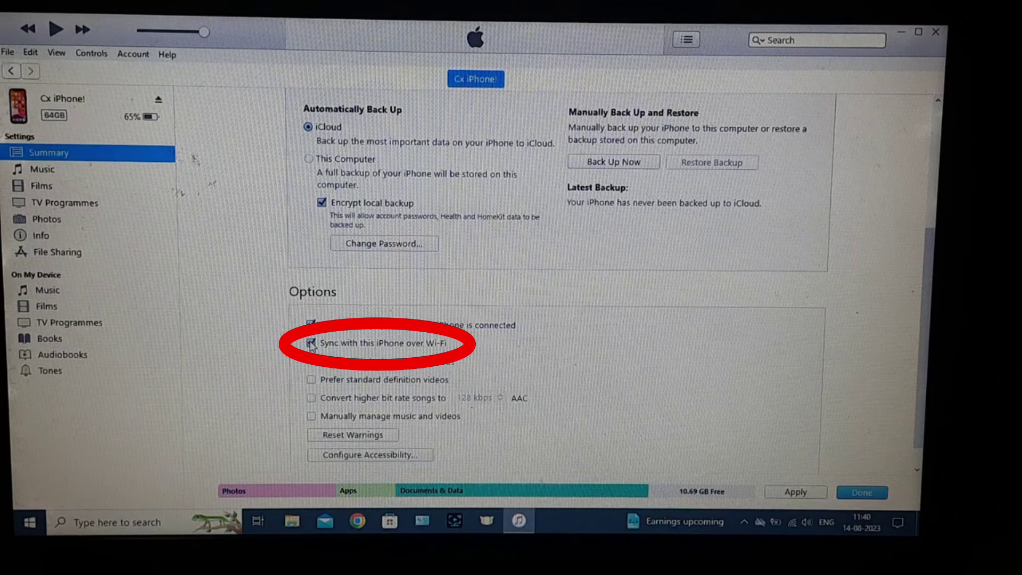
{"action": "left_click", "coordinate": [796, 493]}
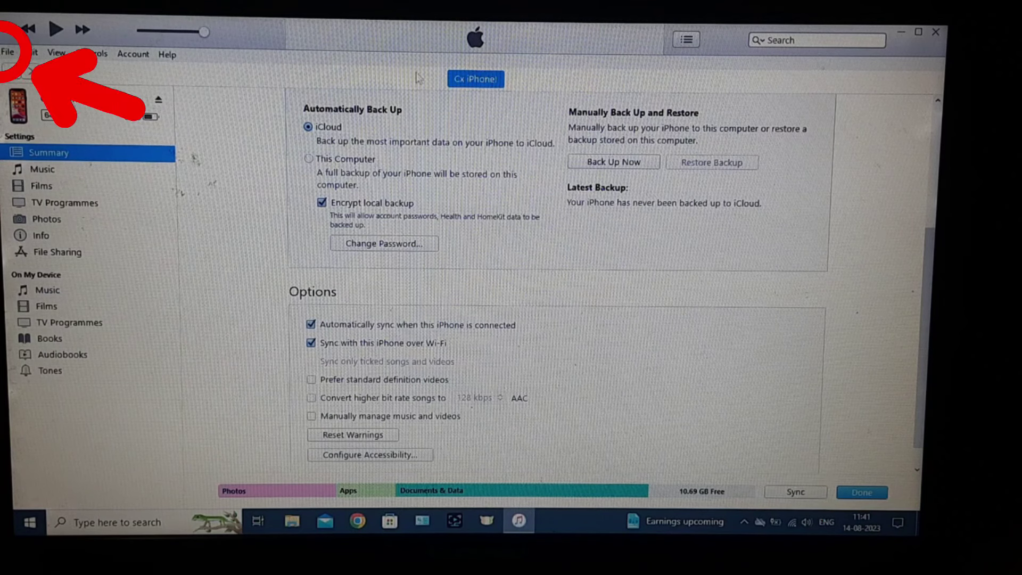
Add the Downloads 'Songs' folder to the library via Add Folder to Library
{"action": "left_click", "coordinate": [11, 54]}
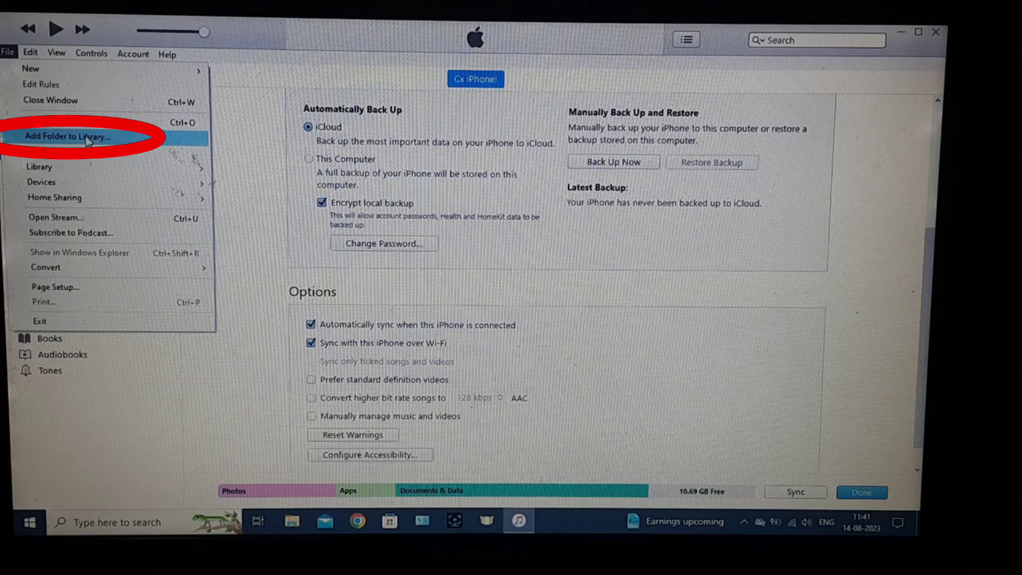
{"action": "left_click", "coordinate": [87, 137]}
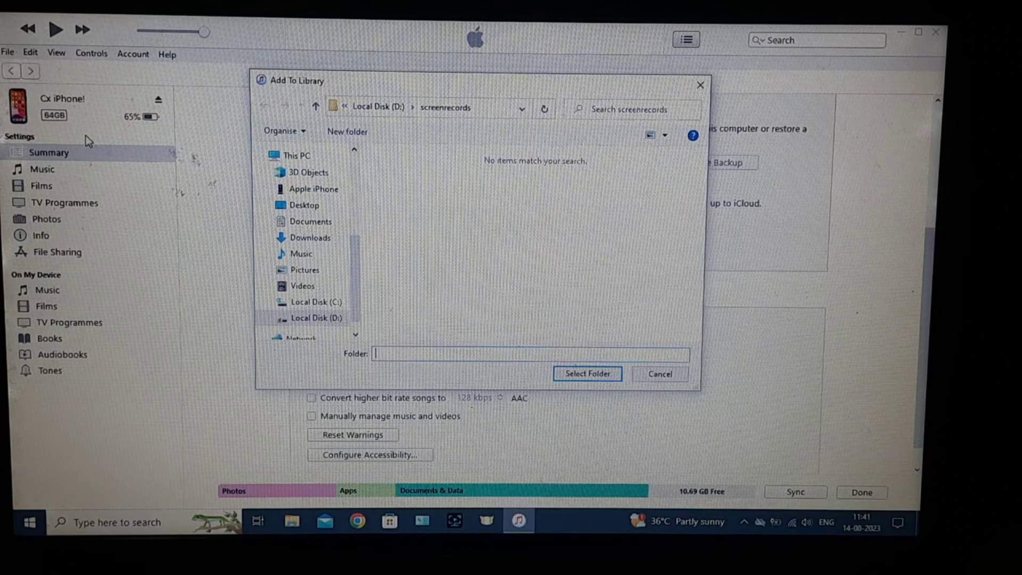
{"action": "left_click", "coordinate": [310, 237]}
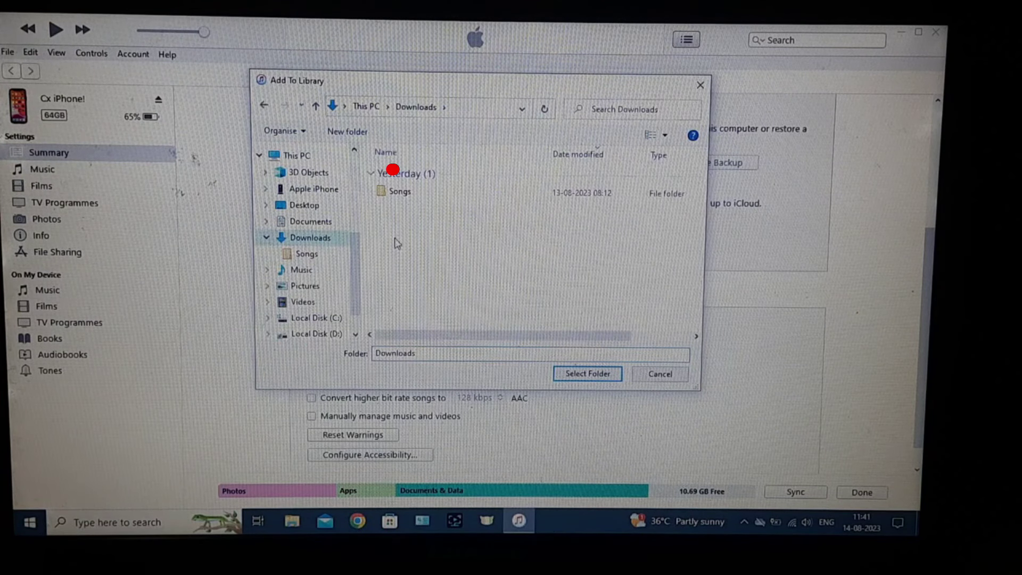
{"action": "double_click", "coordinate": [404, 192]}
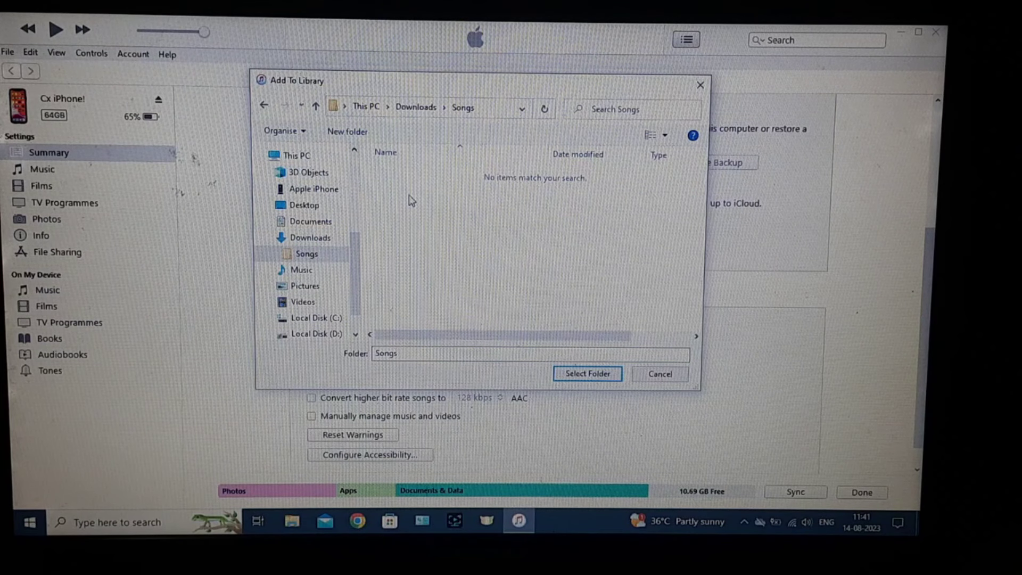
{"action": "left_click", "coordinate": [577, 371]}
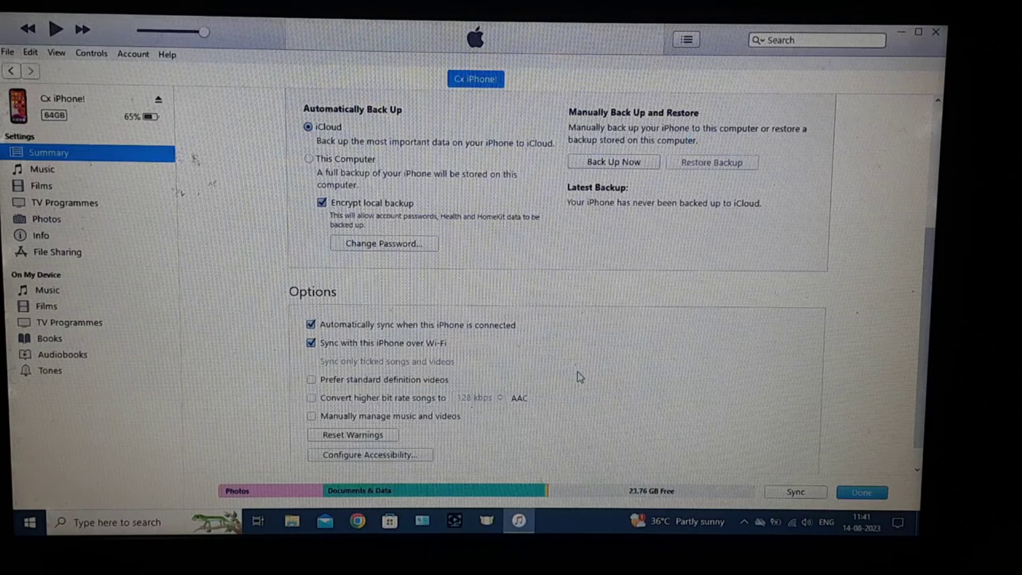
Turn on Sync Music for the entire 5-song library and start the sync to the iPhone
{"action": "left_click", "coordinate": [43, 170]}
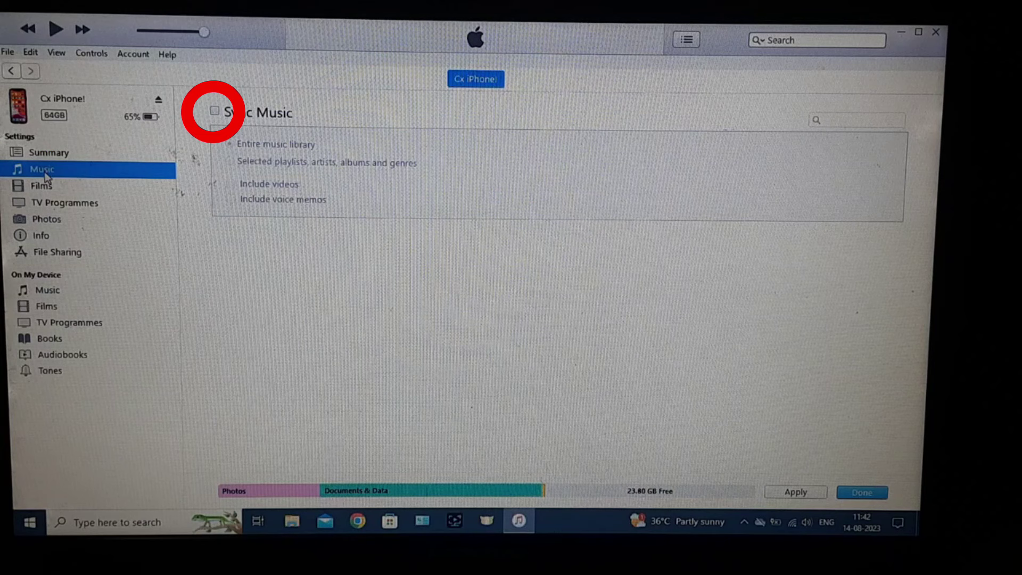
{"action": "left_click", "coordinate": [216, 112]}
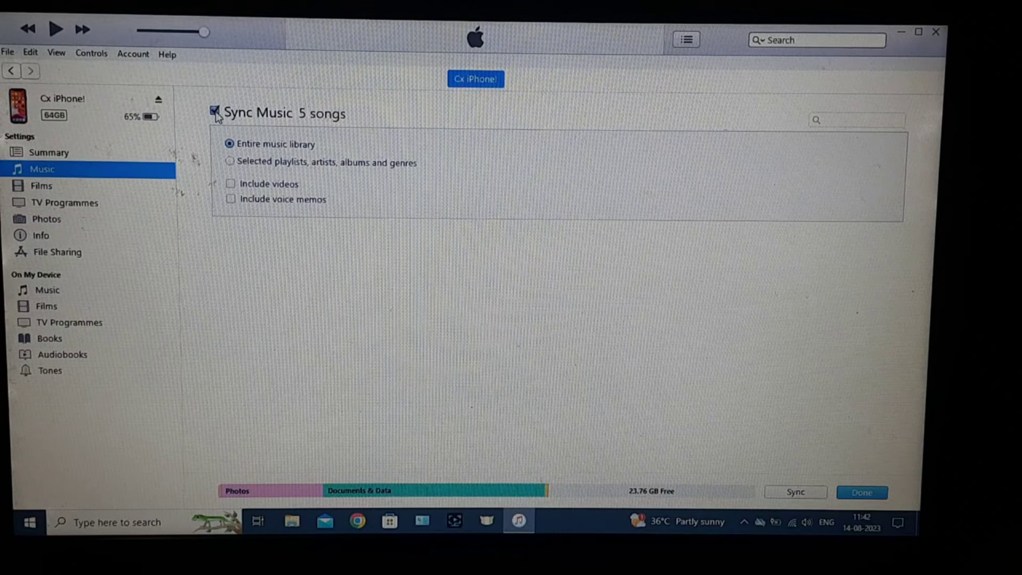
{"action": "left_click", "coordinate": [807, 494]}
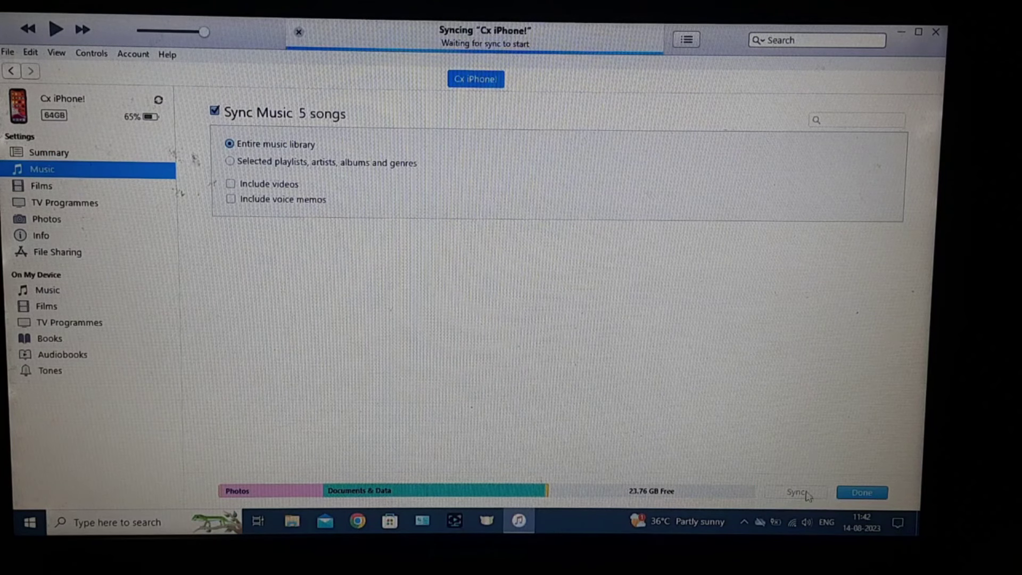